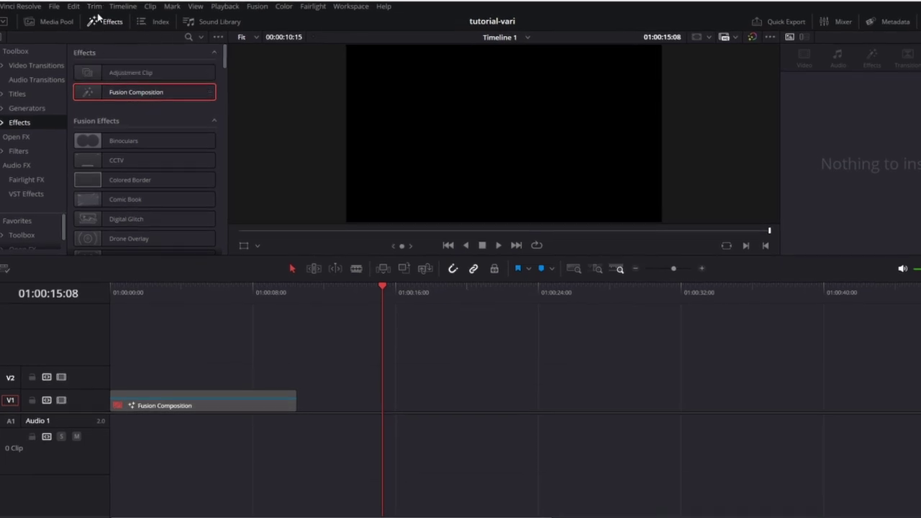
Add a Fusion Composition on V1 after the existing clip and open it in the Fusion page.
left_click_drag(139, 96, 424, 408)
right_click(412, 379)
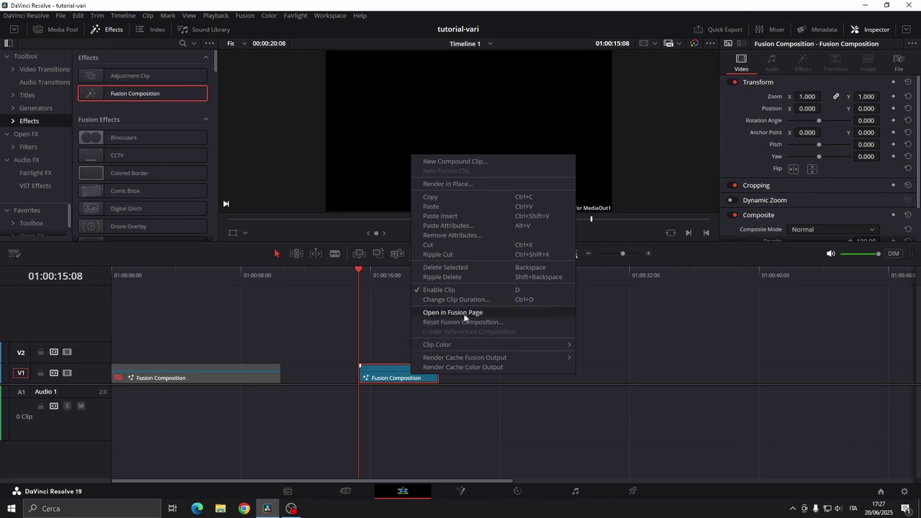
left_click(385, 355)
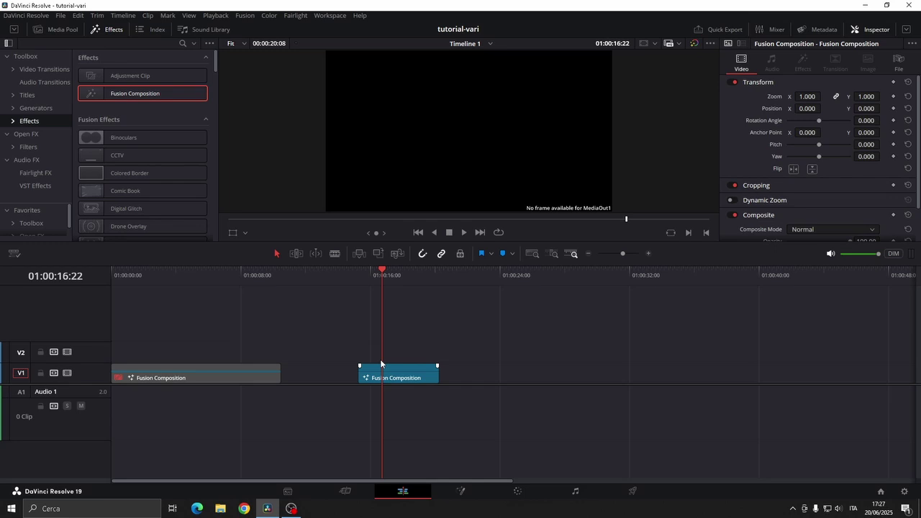
left_click(461, 491)
Connect a Background node to MediaOut1 and set its color to #FAFAF8.
left_click_drag(166, 417, 453, 422)
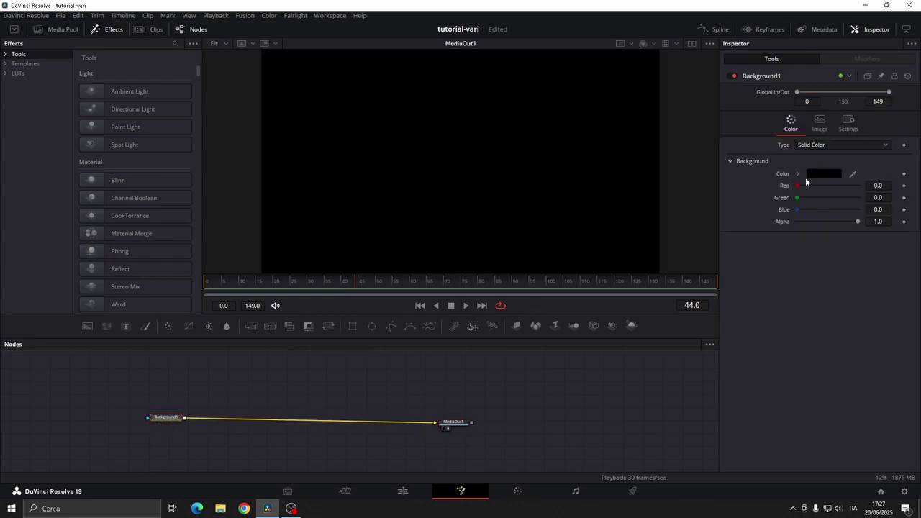
left_click(823, 173)
double_click(531, 323)
type("FAFAF8")
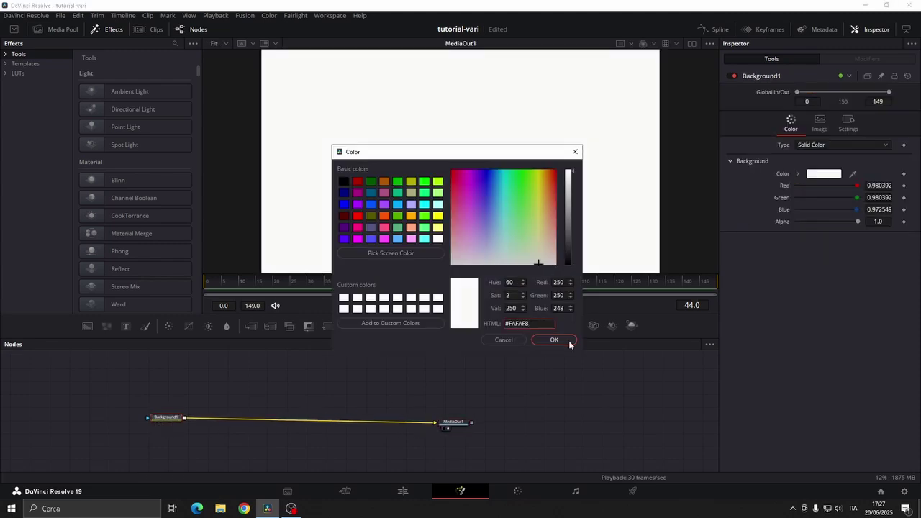
left_click(569, 341)
Add a second Background node masked by a Polygon node and merge it over Background1.
left_click_drag(391, 327, 282, 368)
left_click_drag(86, 330, 304, 397)
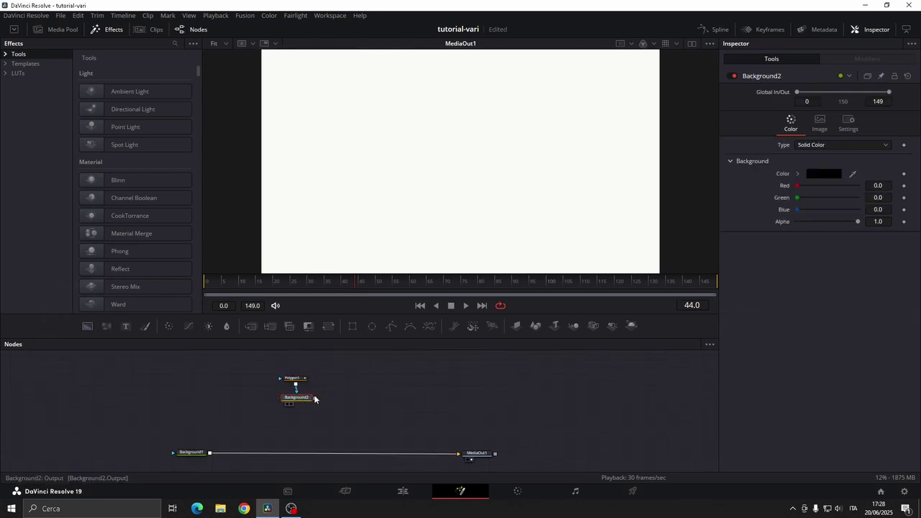
left_click_drag(214, 452, 211, 453)
Set the color of Background2 to #1C1C1C.
left_click(293, 398)
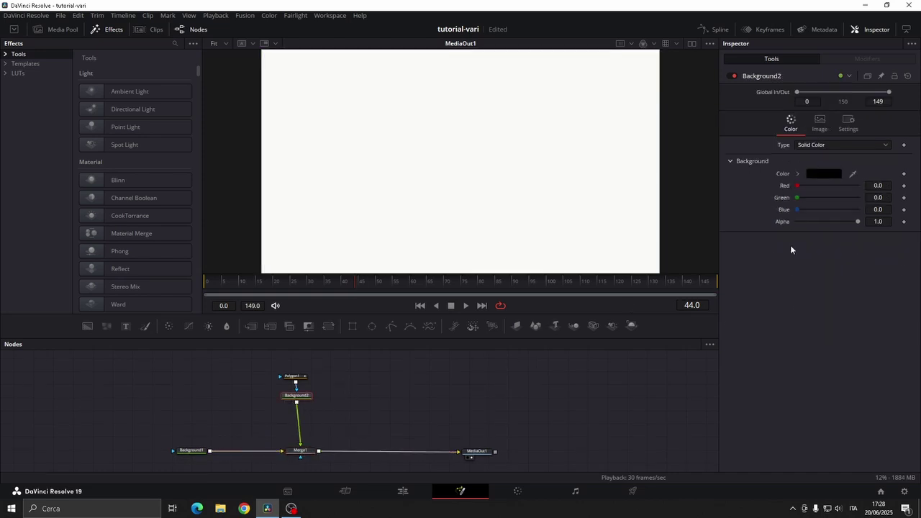
left_click(822, 175)
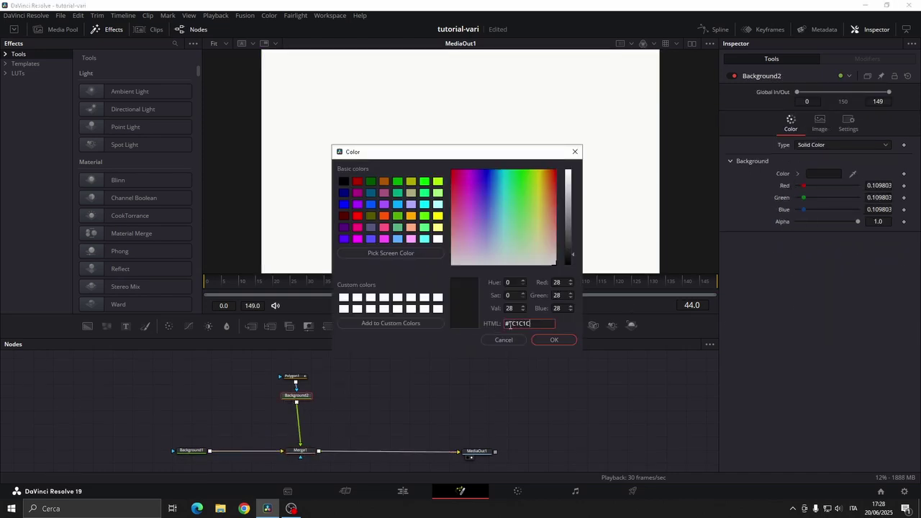
key("Return")
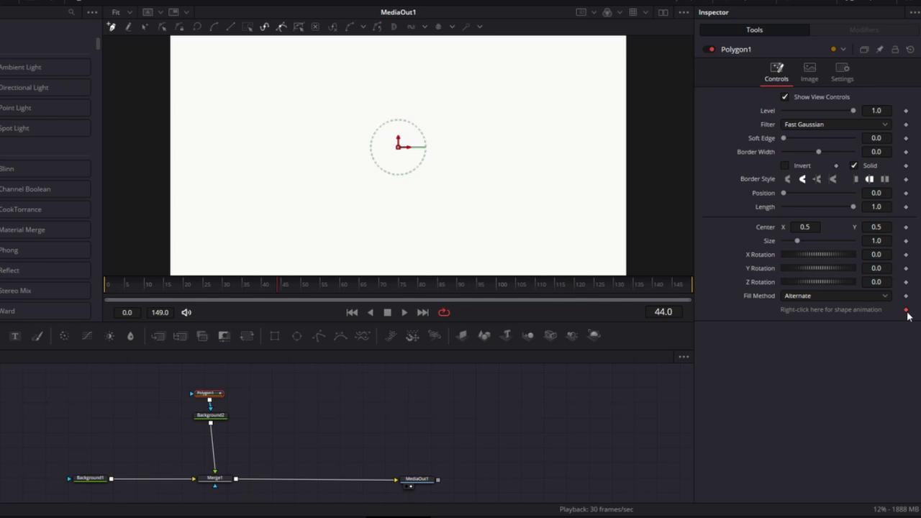
Insert a Grid node after Merge1 and set its line color to dark gray, about 0.28 per channel.
left_click(229, 474)
key("shift+space")
type("Grid")
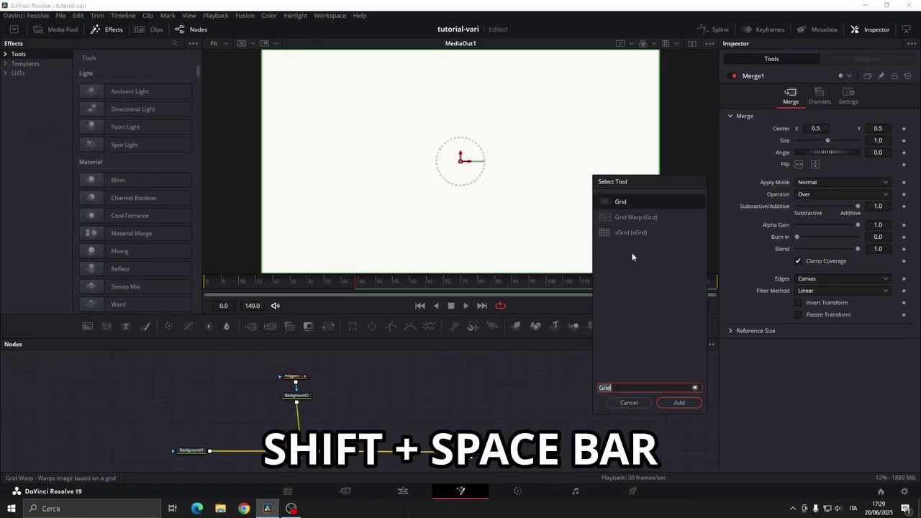
key("Return")
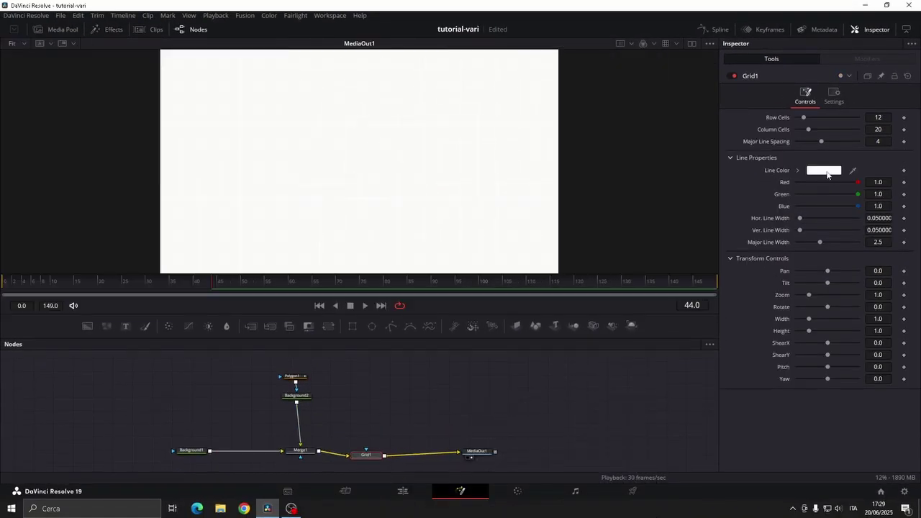
left_click(827, 172)
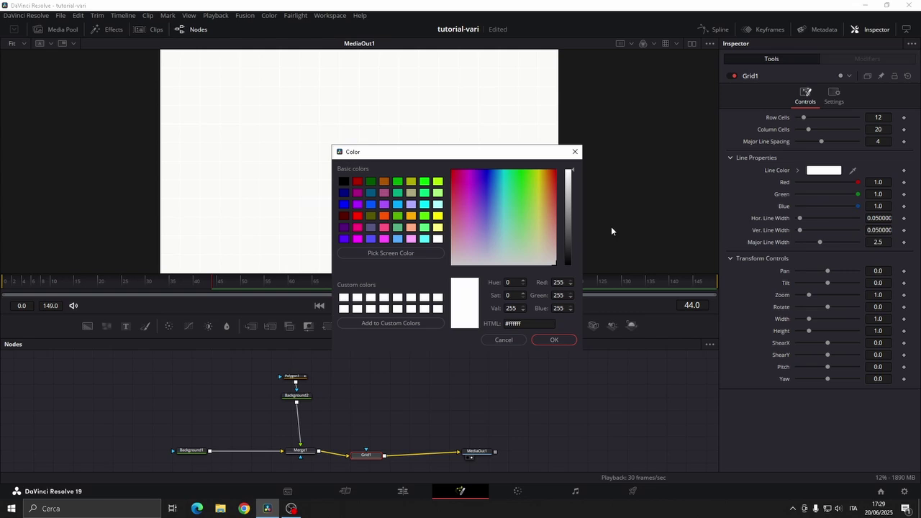
left_click(571, 241)
left_click(554, 341)
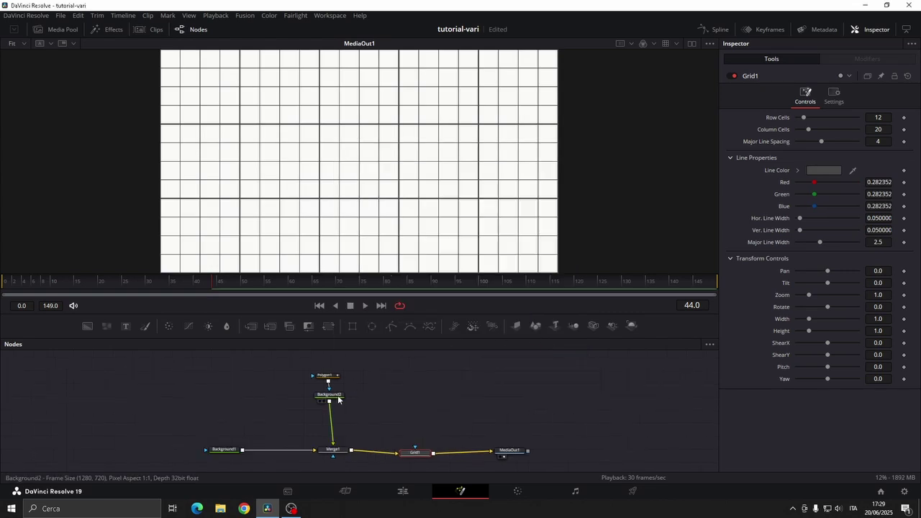
Draw an open four-point bowl-shaped outline along the grid with Polygon1 and set its border width to about 0.005.
left_click(336, 395)
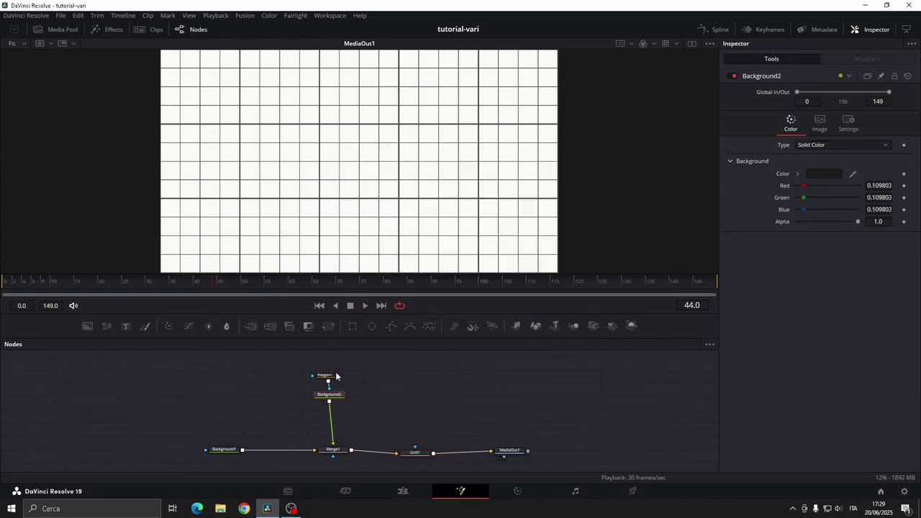
left_click(328, 375)
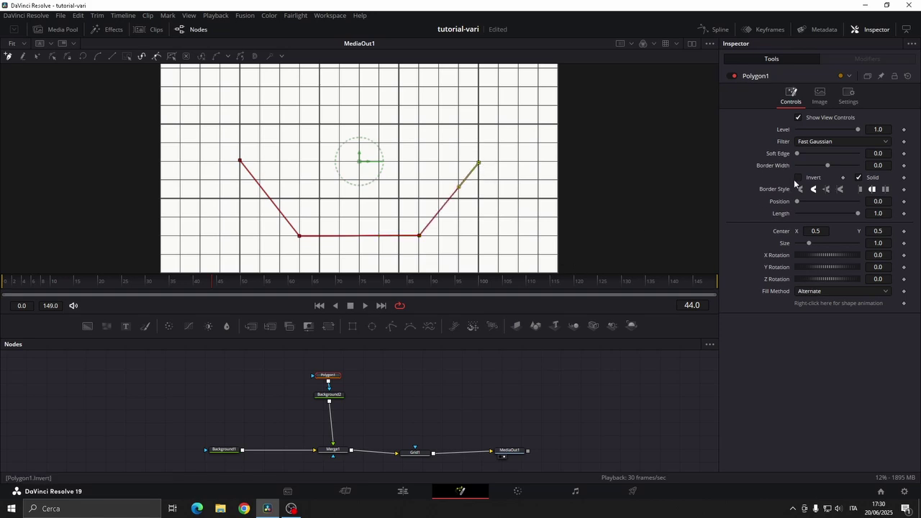
left_click_drag(877, 164, 884, 165)
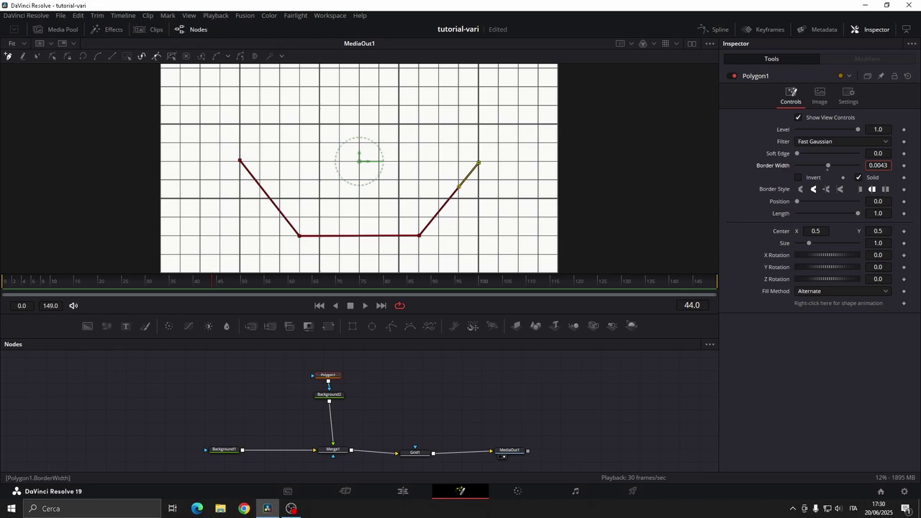
Delete the Grid node and increase Polygon1's border width to make the outline a thick line.
left_click(415, 451)
key("Delete")
left_click(328, 375)
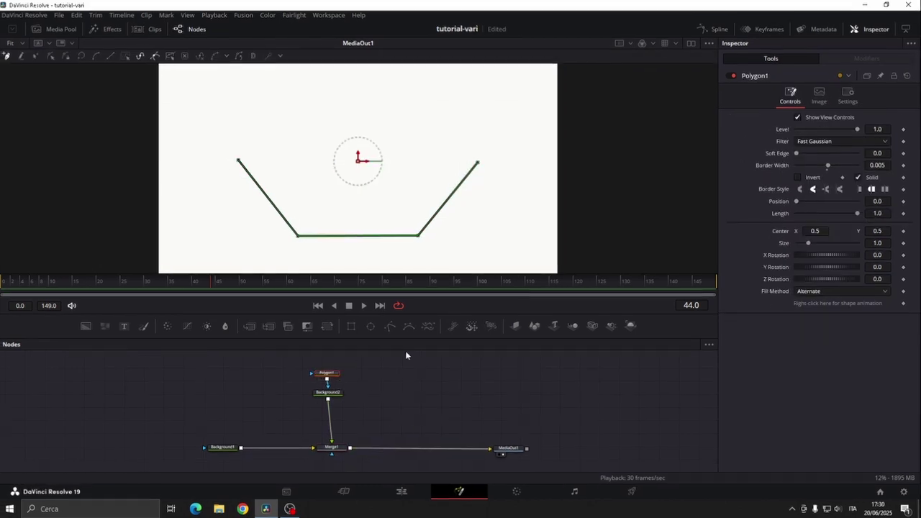
left_click_drag(879, 159, 917, 158)
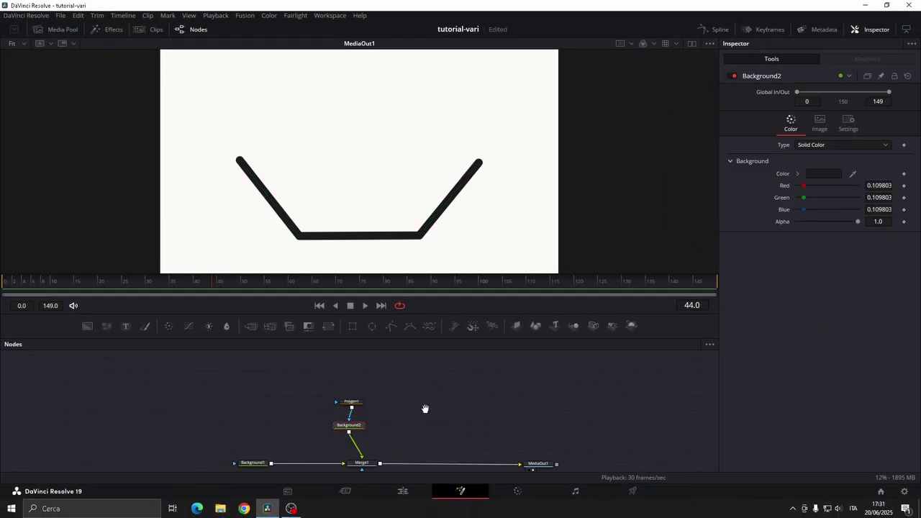
Shift the existing nodes away from MediaOut1 and insert a second Merge node between Merge1 and MediaOut1.
left_click_drag(428, 391, 260, 467)
left_click_drag(360, 464, 334, 466)
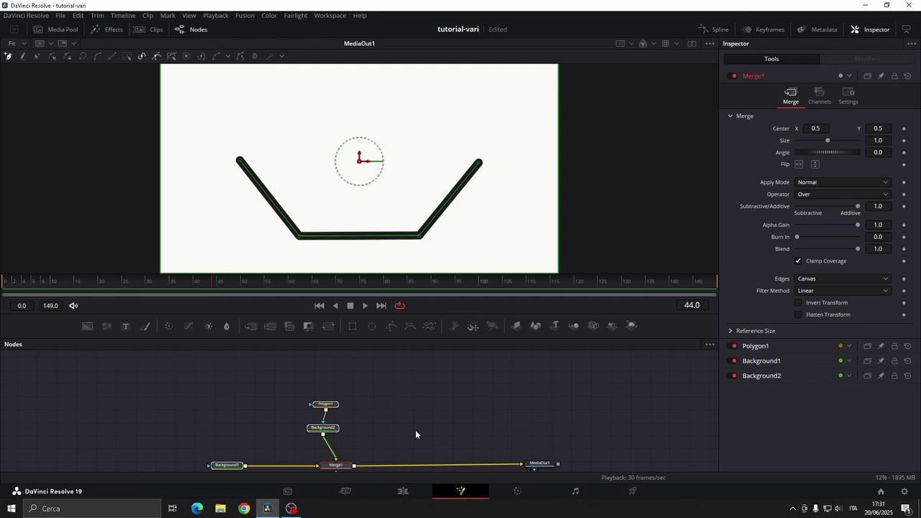
left_click(415, 430)
left_click(352, 466)
scroll(391, 376, "down", 1)
left_click(251, 327)
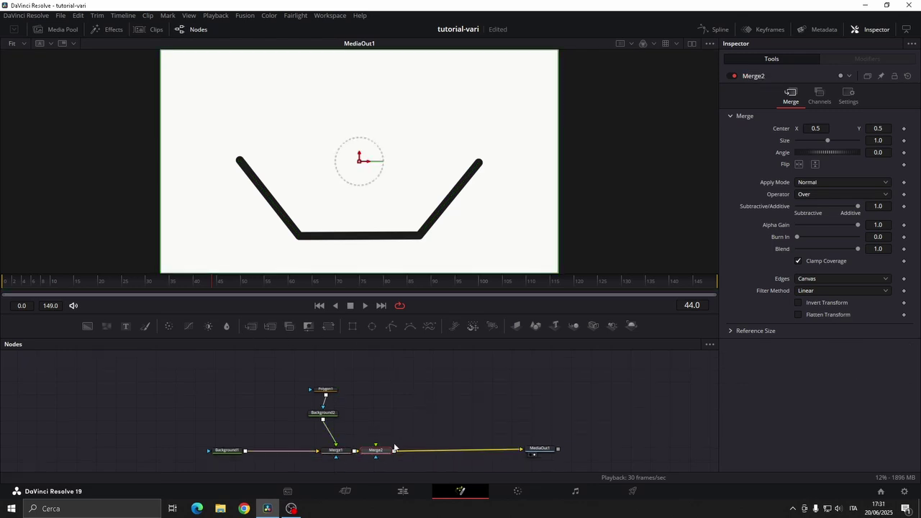
left_click_drag(382, 449, 425, 447)
Add a pEmitter node above Merge2.
left_click(449, 403)
left_click_drag(453, 393, 454, 415)
key("shift+space")
key("BackSpace")
key("BackSpace")
key("BackSpace")
key("BackSpace")
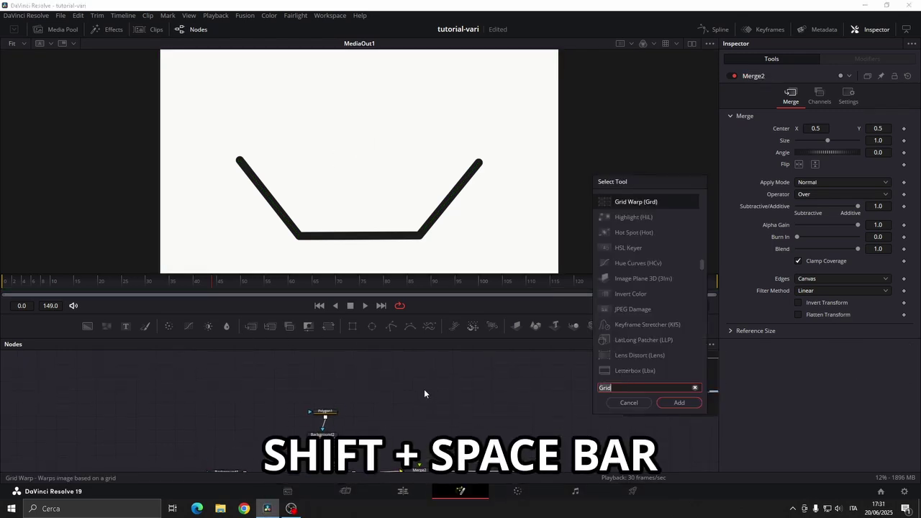
type("PEmit")
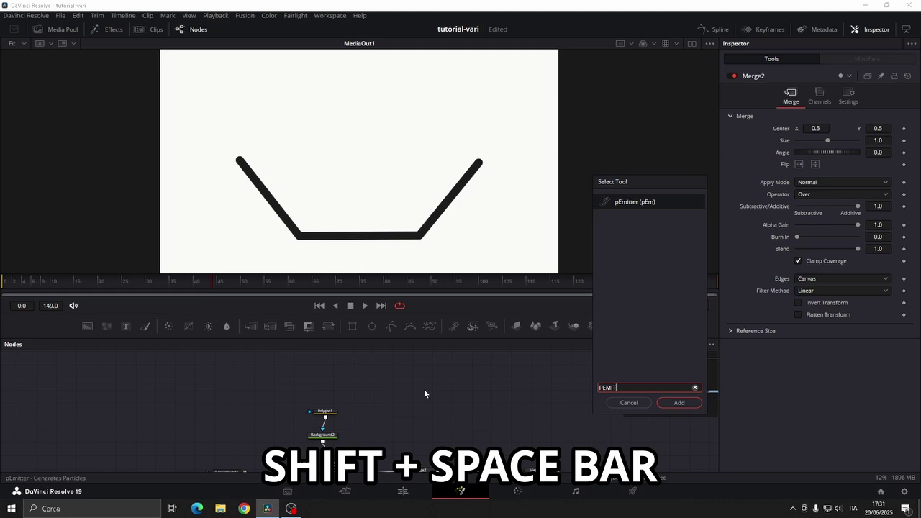
left_click(670, 404)
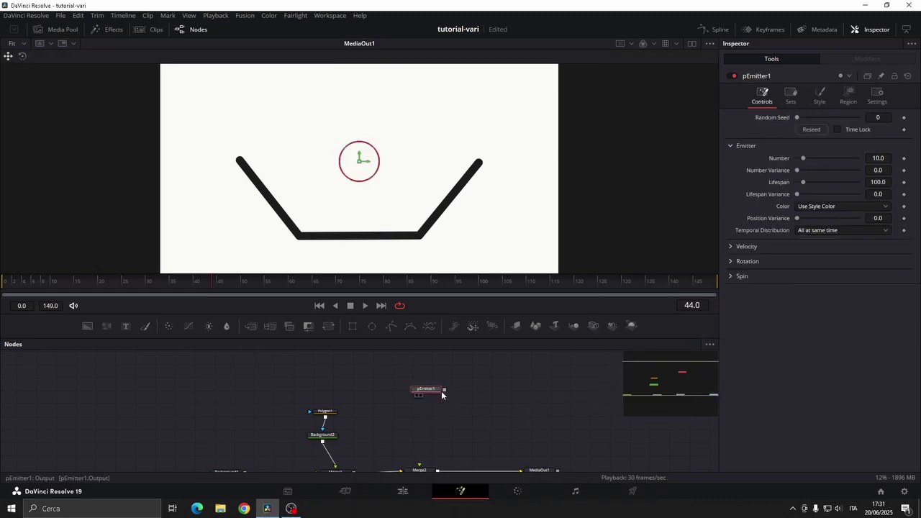
Add a pRender node after pEmitter1 and connect its output to Merge2's foreground.
key("shift+space")
type("PRENDE")
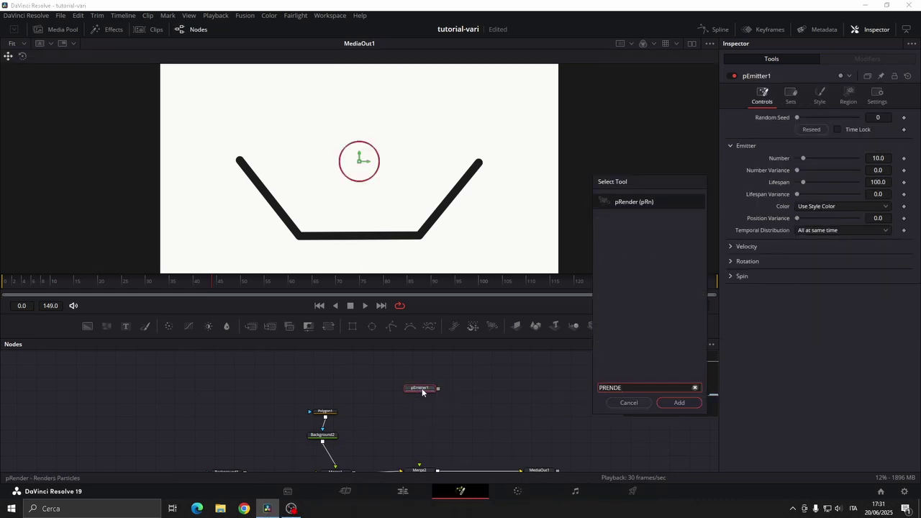
left_click(676, 405)
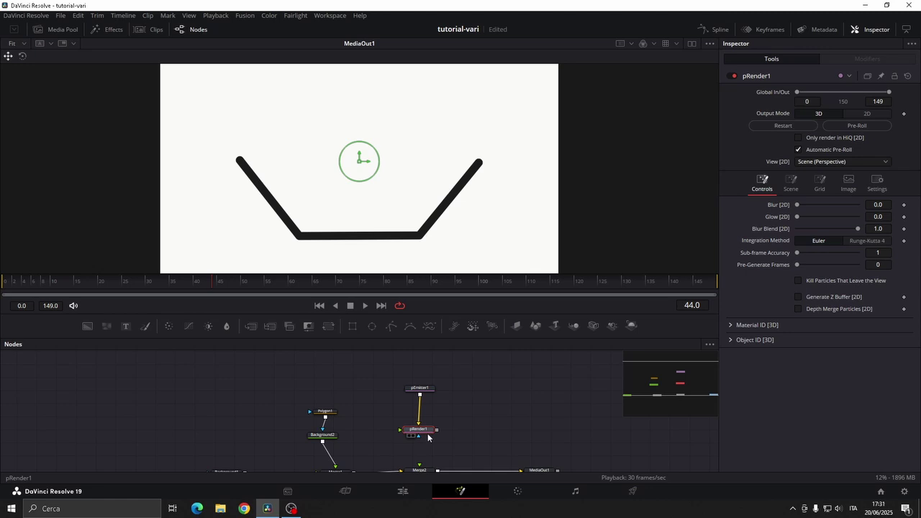
scroll(438, 430, "down", 1)
left_click_drag(437, 402, 419, 439)
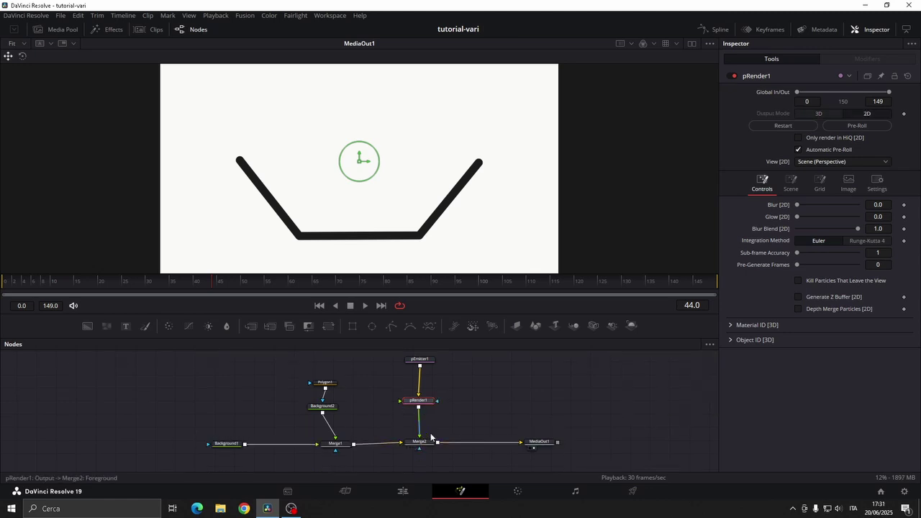
Keyframe pEmitter1's Number at 7 on frame 0 and at 0 on frame 1.
scroll(444, 417, "up", 1)
left_click(428, 388)
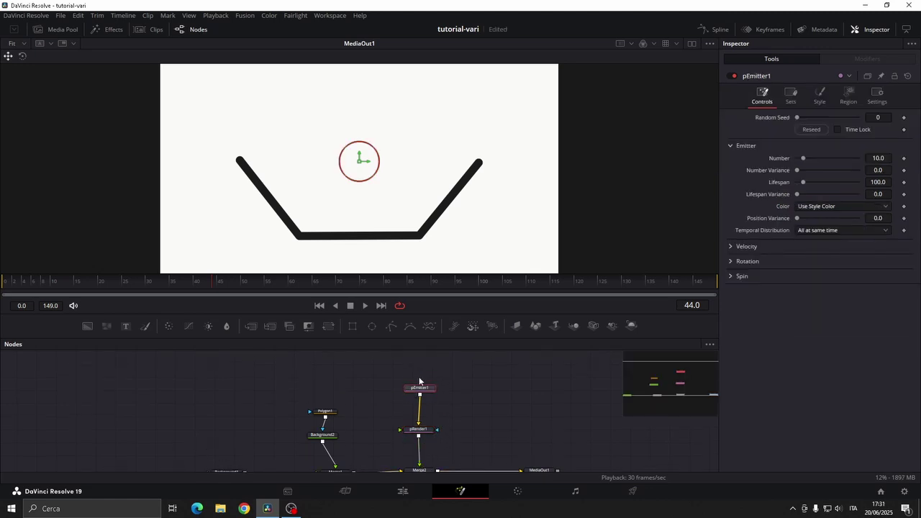
left_click_drag(438, 380, 443, 389)
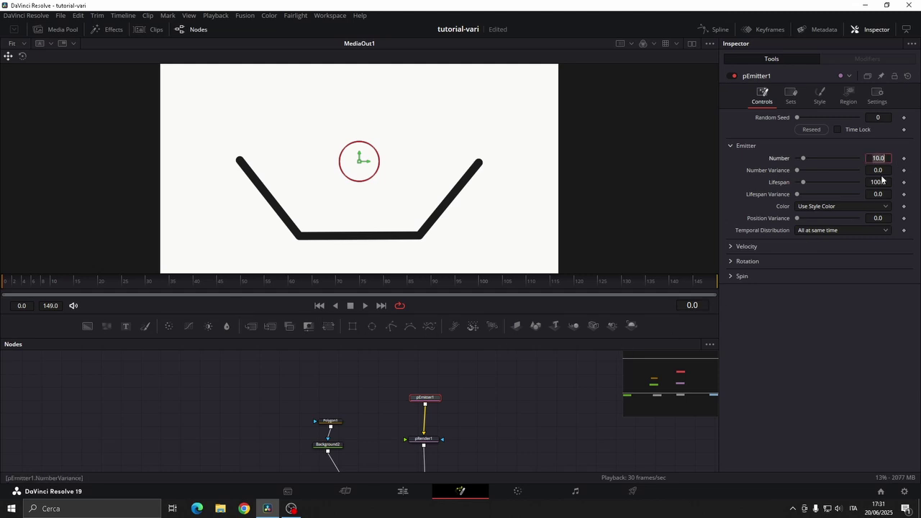
type("7")
key("Return")
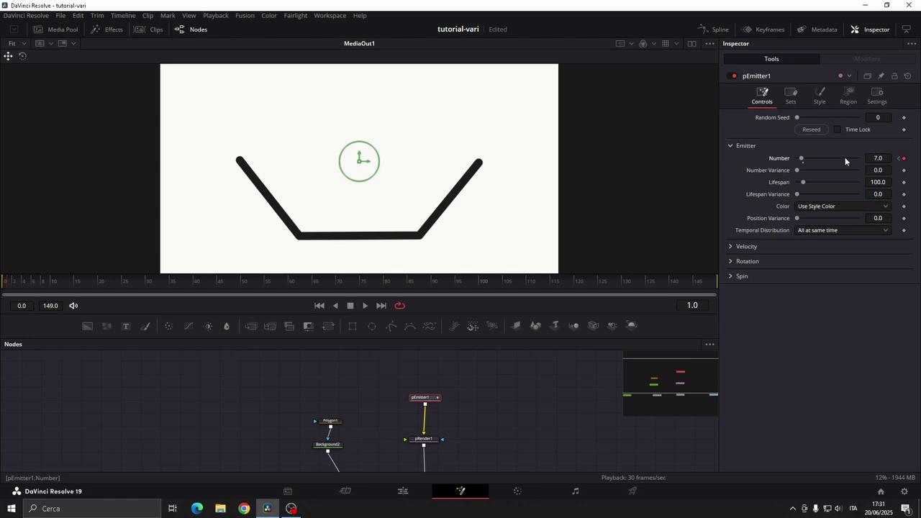
left_click_drag(802, 158, 655, 153)
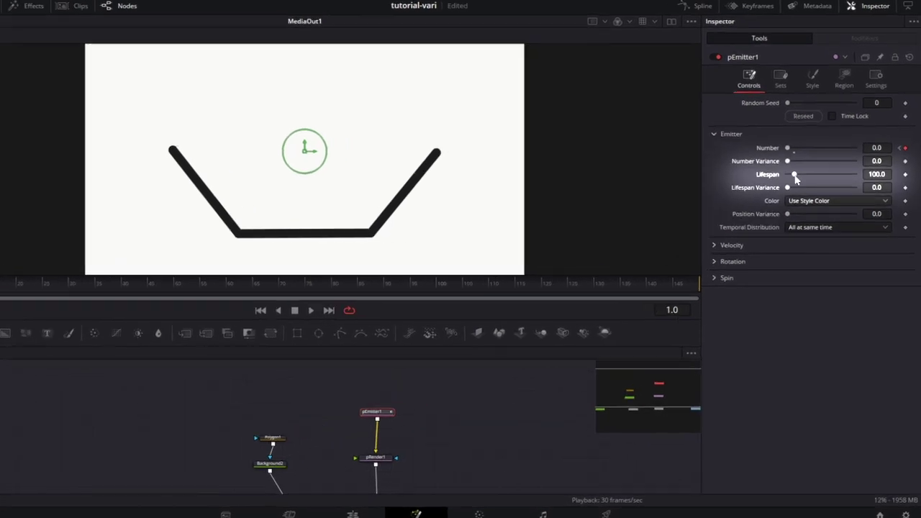
Set the particle style of pEmitter1 to NGon with the solid circle type.
left_click(812, 78)
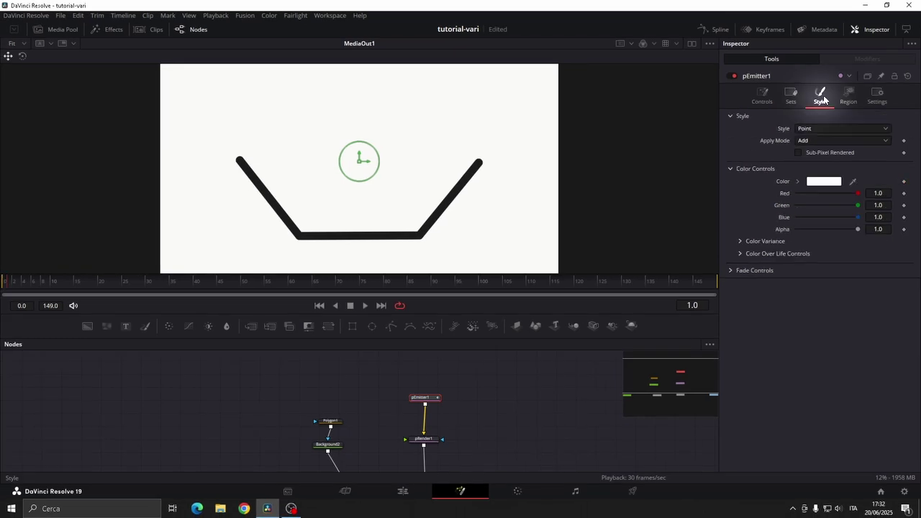
left_click(820, 128)
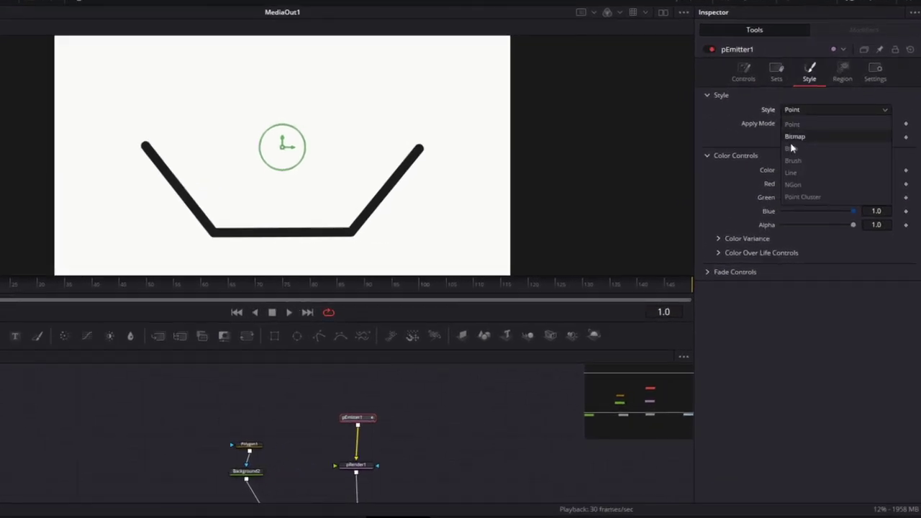
left_click(803, 185)
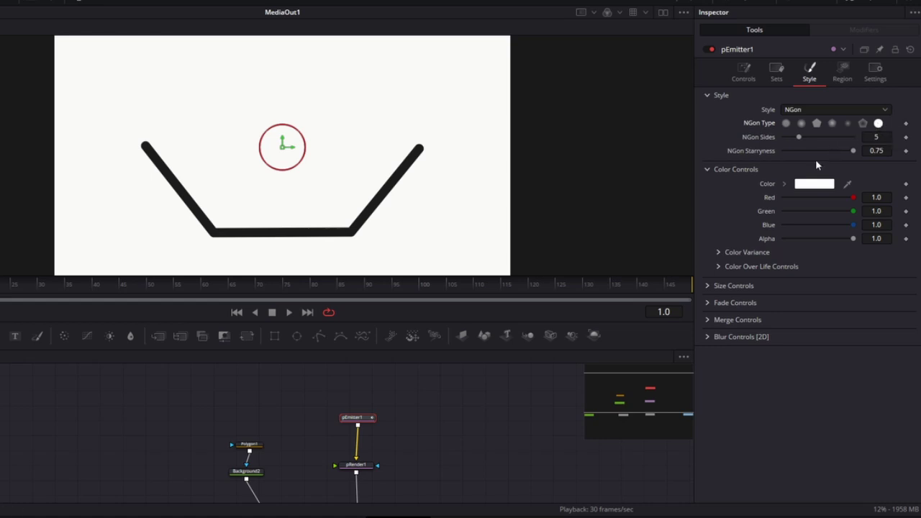
Set the particle color to #E4210D and increase the particle size to about 0.18.
left_click(819, 183)
left_click_drag(536, 323, 509, 323)
type("E4210D")
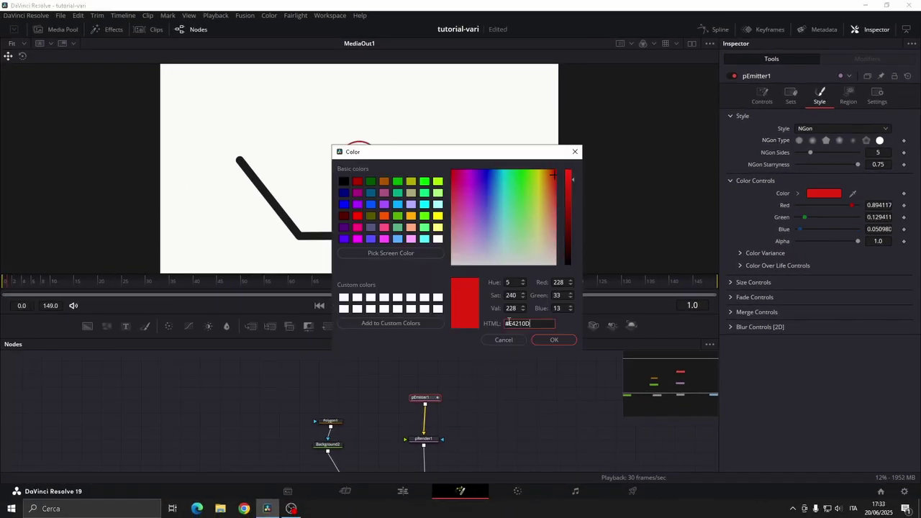
left_click(554, 339)
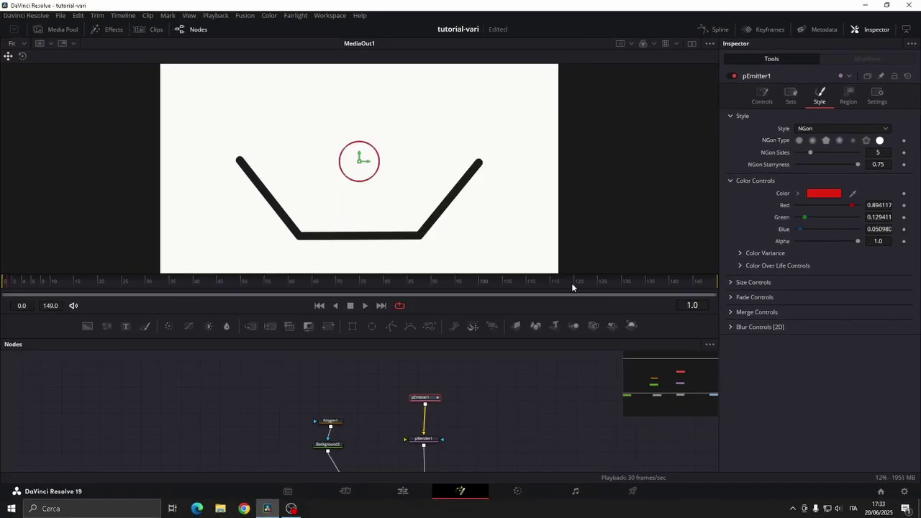
left_click(729, 283)
left_click_drag(808, 295, 819, 295)
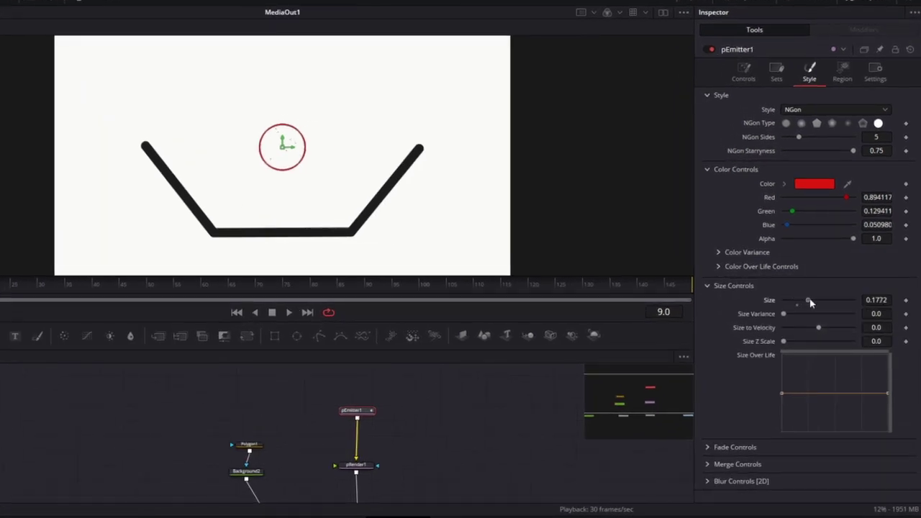
Set the particle size to 3.465 and change pEmitter1's region to Rectangle.
key("Return")
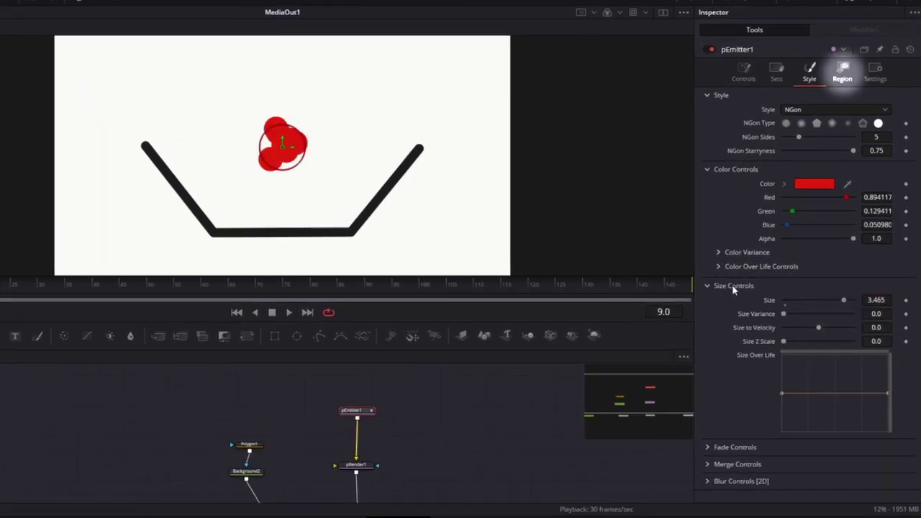
left_click(842, 72)
left_click(813, 109)
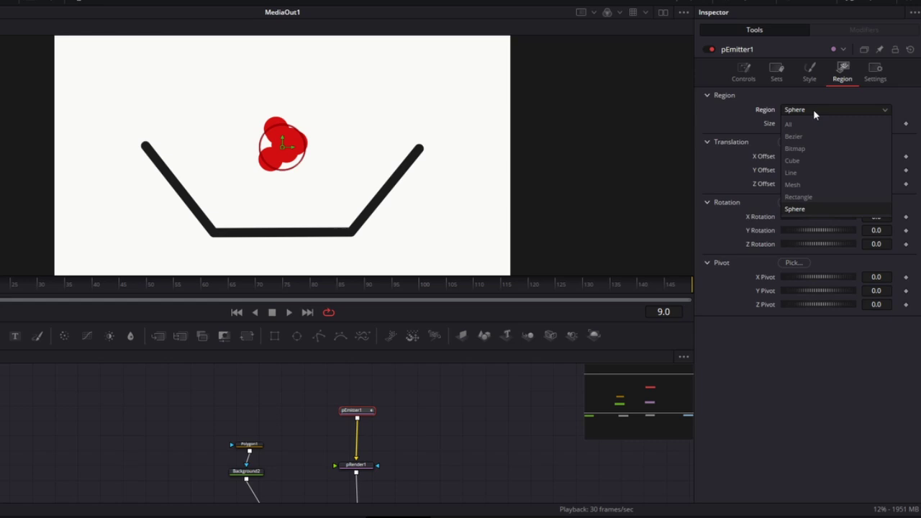
left_click(811, 197)
Make pEmitter1's rectangular region 0.366 wide and 0.293 high, with a Y offset of 0.085.
left_click_drag(790, 143, 808, 143)
left_click_drag(791, 156, 803, 156)
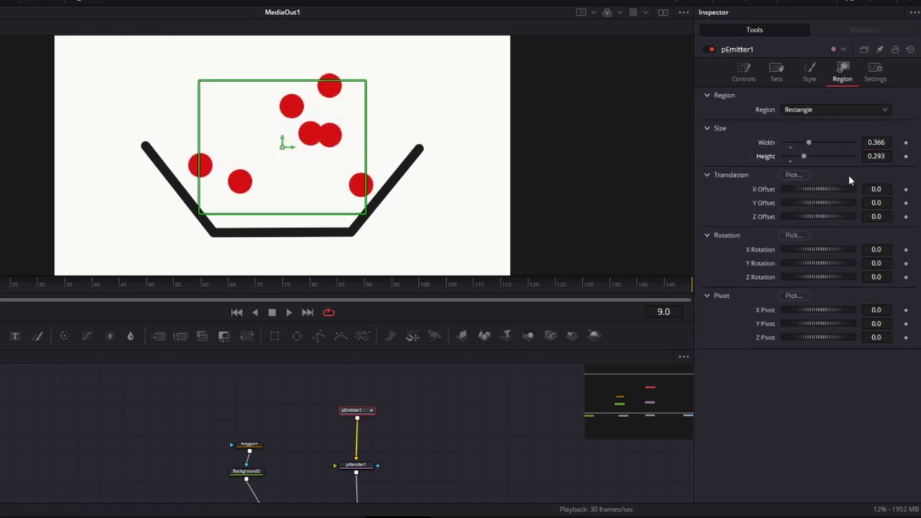
left_click_drag(880, 202, 917, 202)
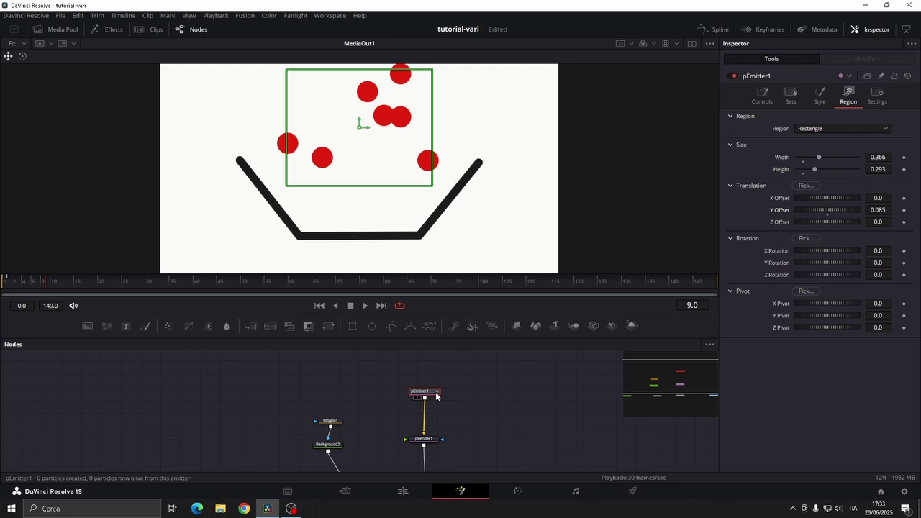
Insert a pFlock node between pEmitter1 and pRender1 and set its repel strength to 0.02.
left_click_drag(370, 411, 371, 397)
key("shift+space")
key("BackSpace")
key("BackSpace")
key("BackSpace")
key("BackSpace")
key("BackSpace")
key("BackSpace")
type("PFL")
key("Return")
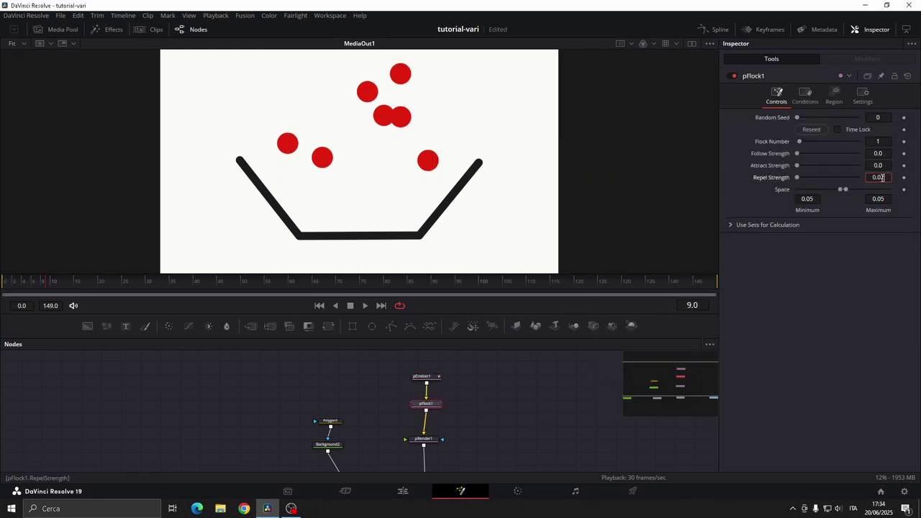
key("Return")
Insert a pDirectionalForce node after pFlock1 and set its strength to 0.06 at frame 0.
key("shift+space")
type("PFLOPDI")
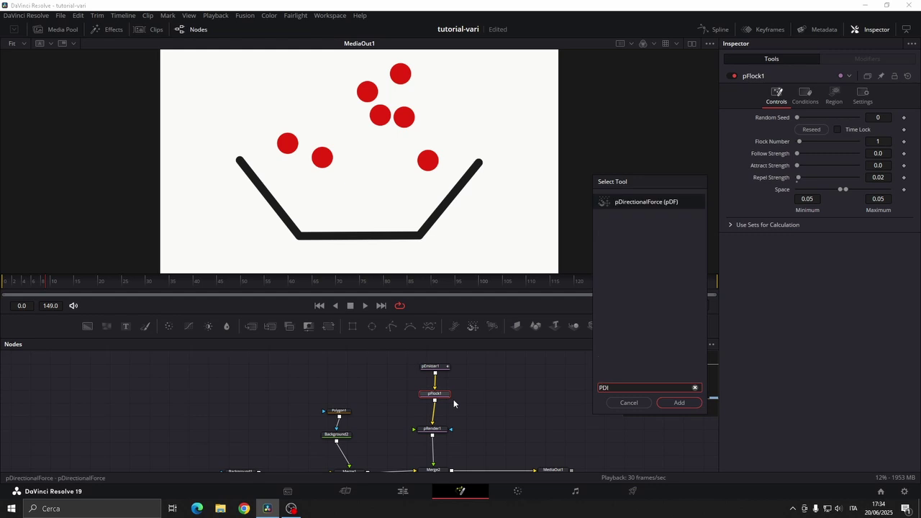
key("Return")
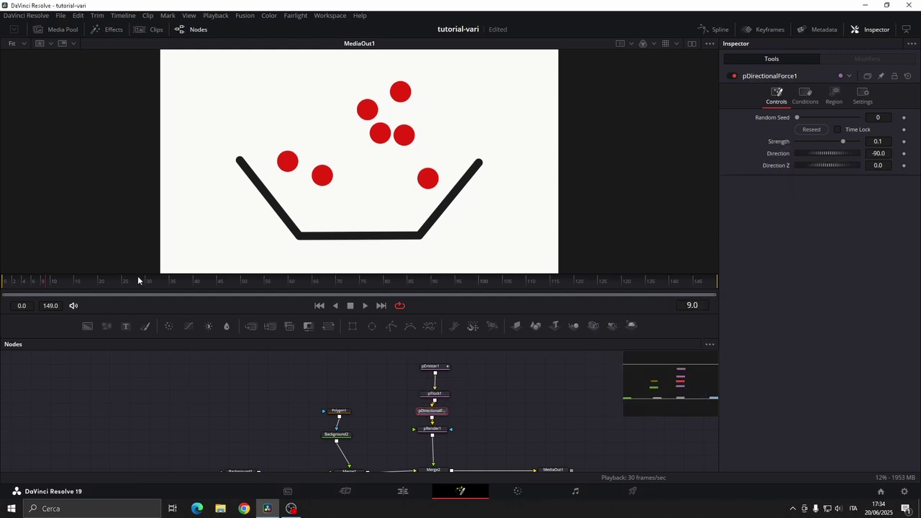
left_click_drag(138, 281, 2, 294)
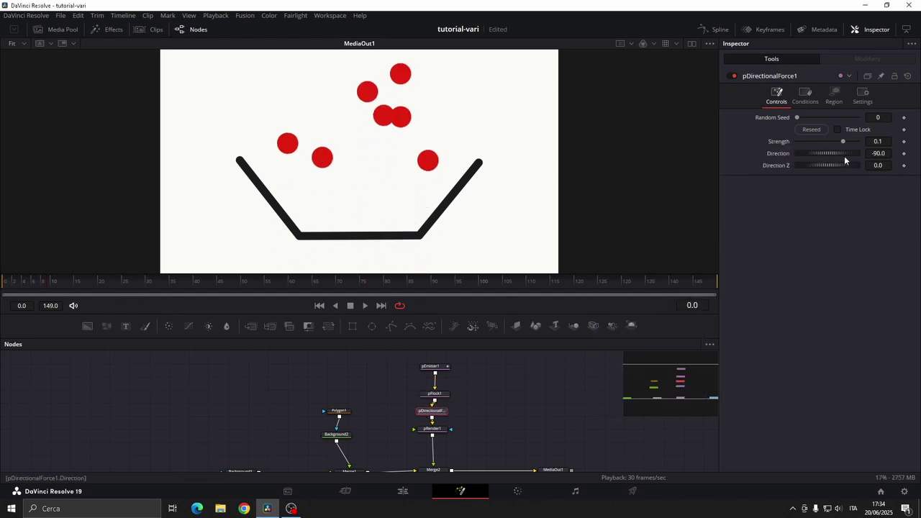
left_click(878, 142)
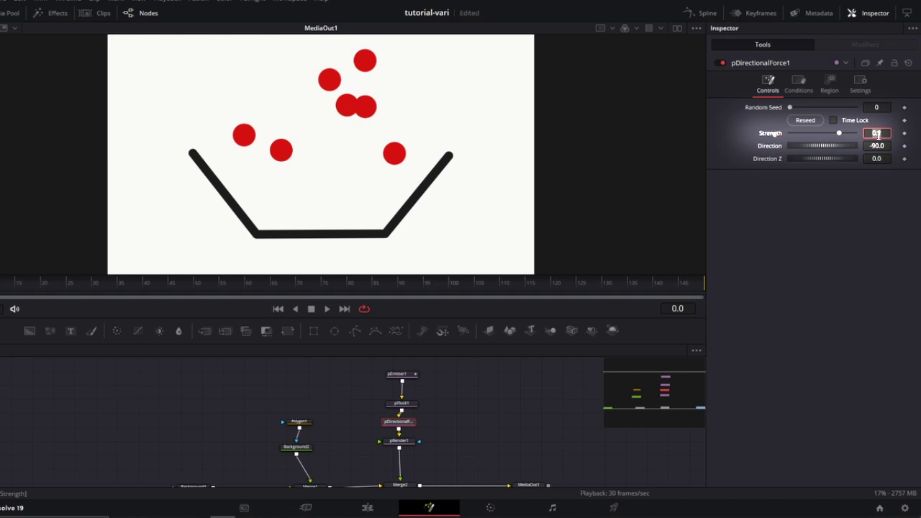
type("0.06")
key("Return")
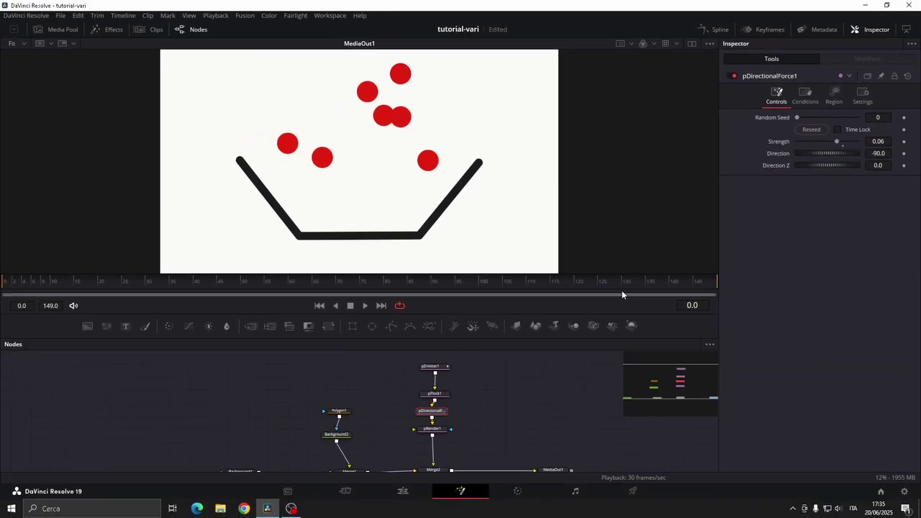
Insert a pBounce node between pDirectionalForce1 and pRender1.
key("shift+space")
type("pbo")
left_click(686, 405)
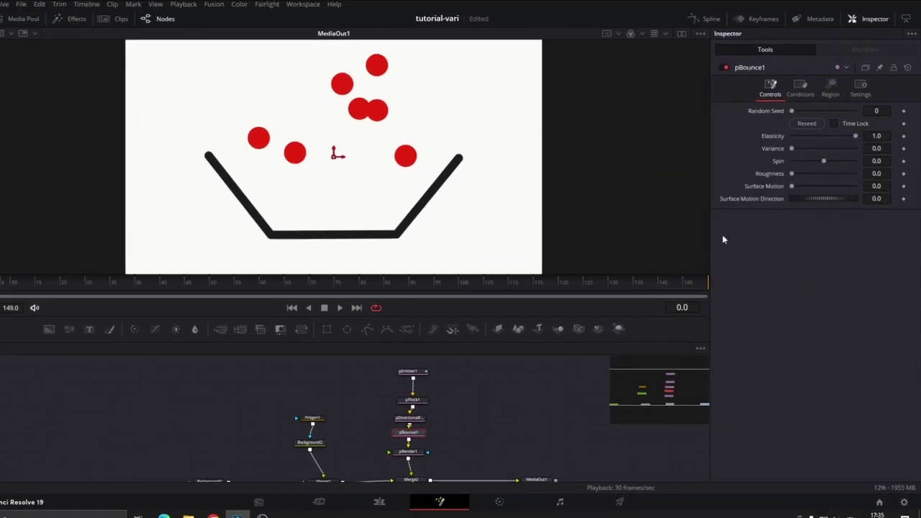
Set pBounce1's elasticity to 0.252 and its variance to 0.339.
double_click(879, 141)
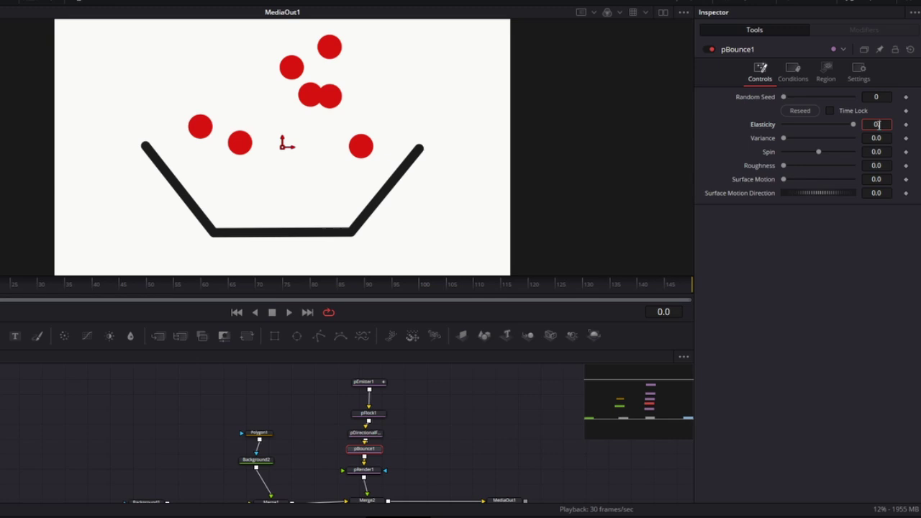
type("0.252")
key("Tab")
type("0.")
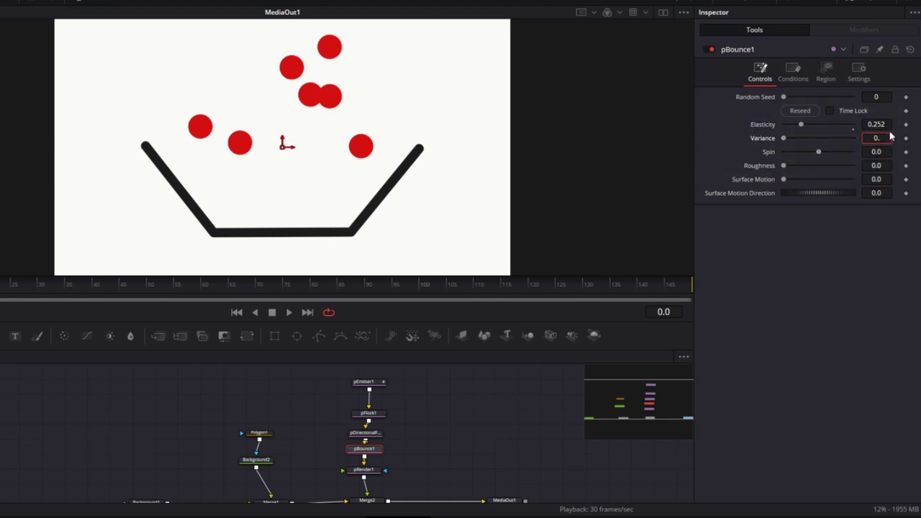
type("339")
key("Tab")
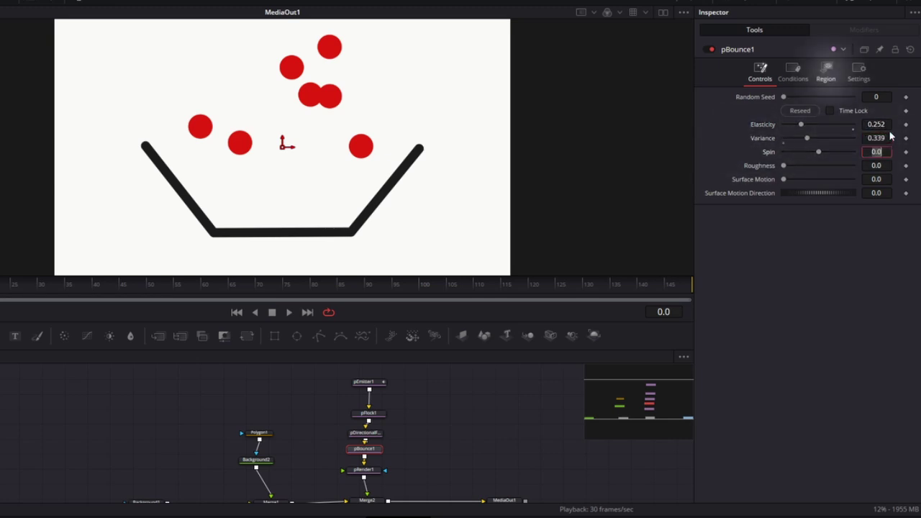
Set pBounce1's region to Bezier and draw an open four-point path along the bowl-shaped line.
left_click(827, 79)
left_click(826, 110)
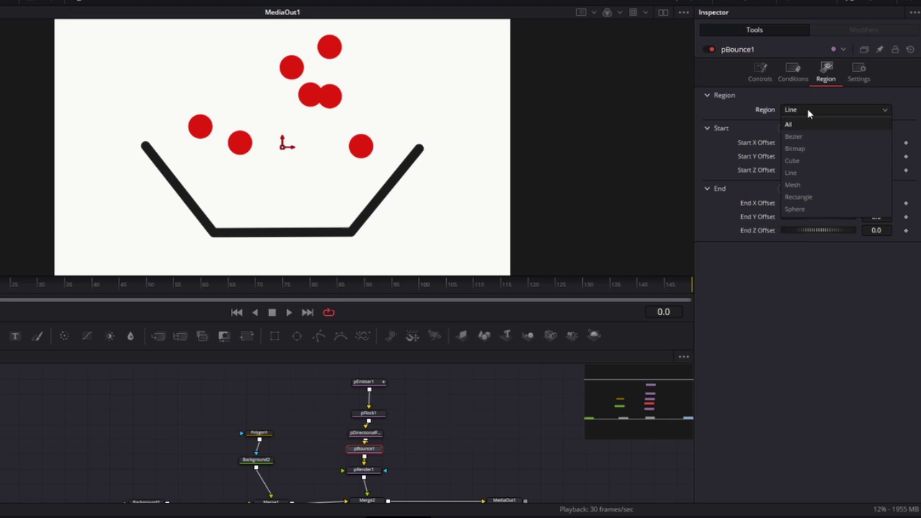
left_click(803, 136)
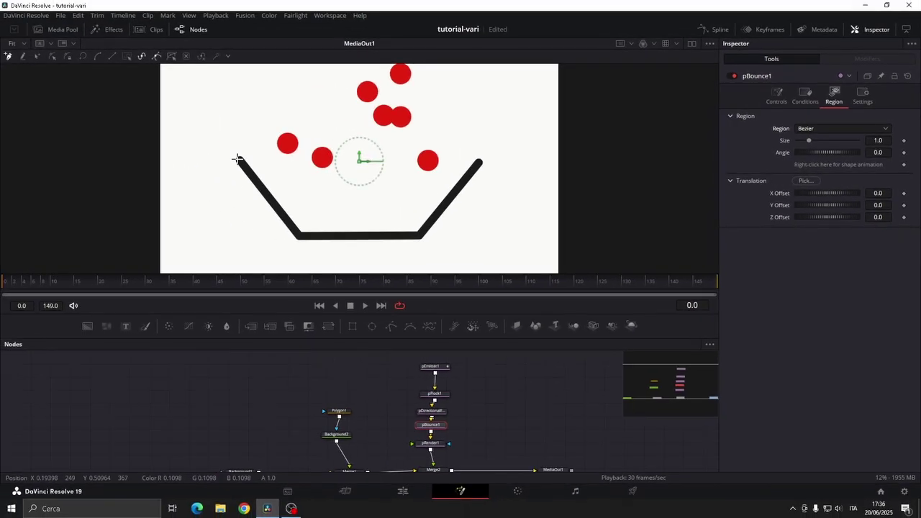
left_click(298, 234)
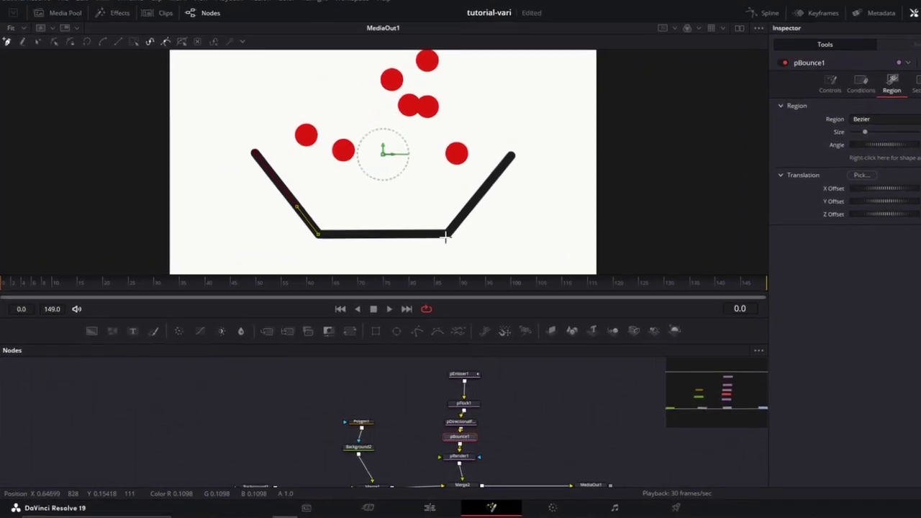
left_click(420, 235)
left_click(535, 149)
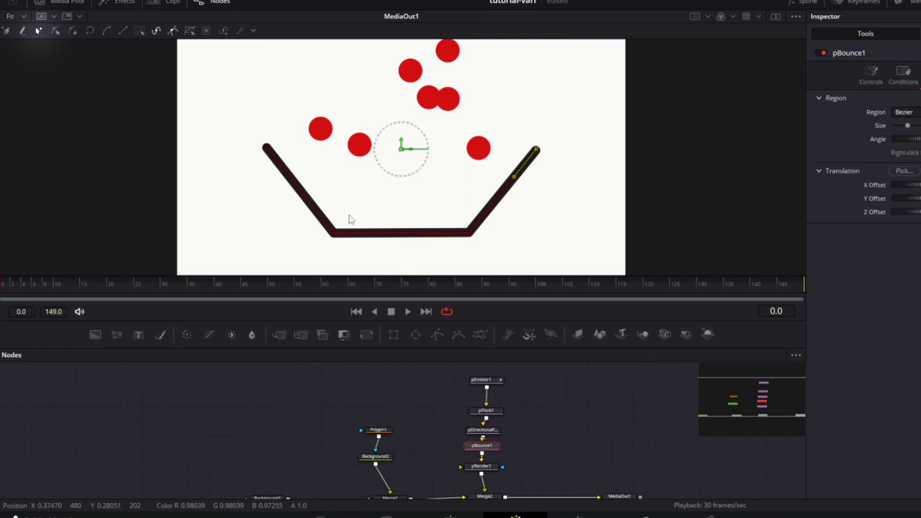
Move the bounce path's points slightly above and inside the bowl line, and preview the falling particles.
left_click_drag(223, 92, 548, 245)
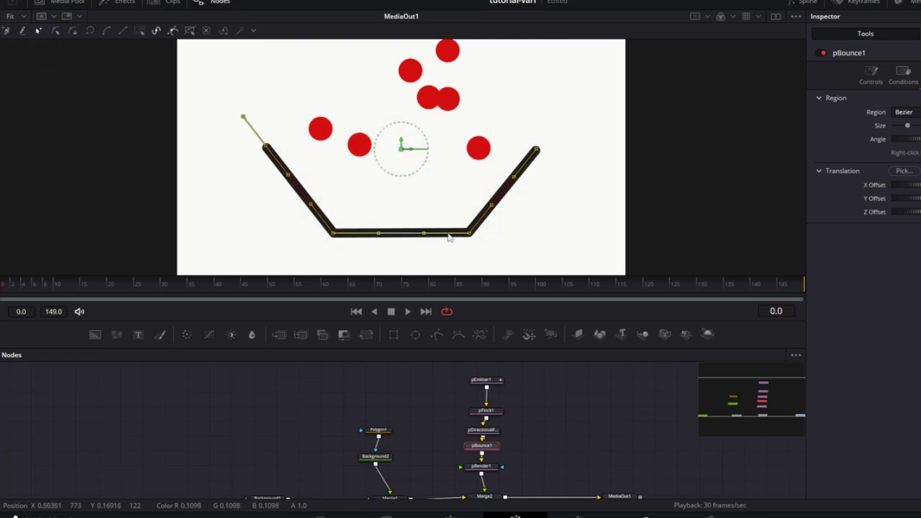
left_click(467, 241)
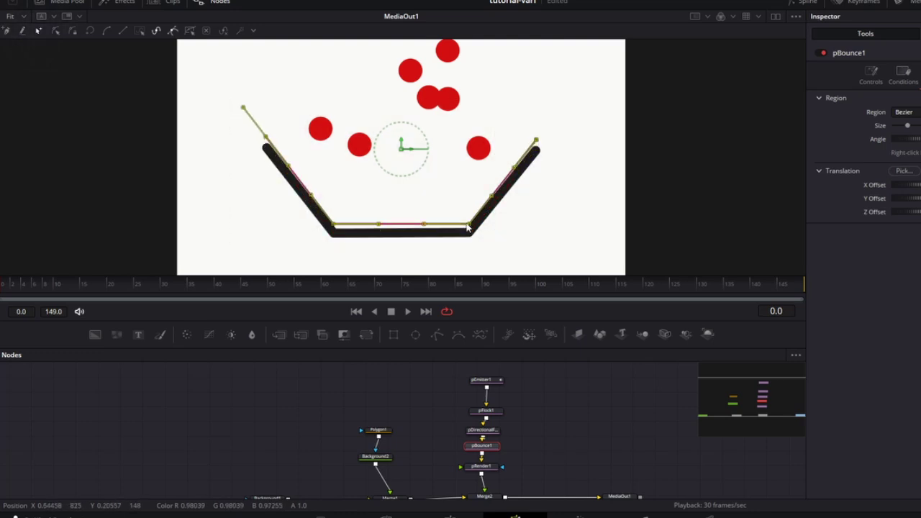
key("space")
scroll(464, 241, "up", 3)
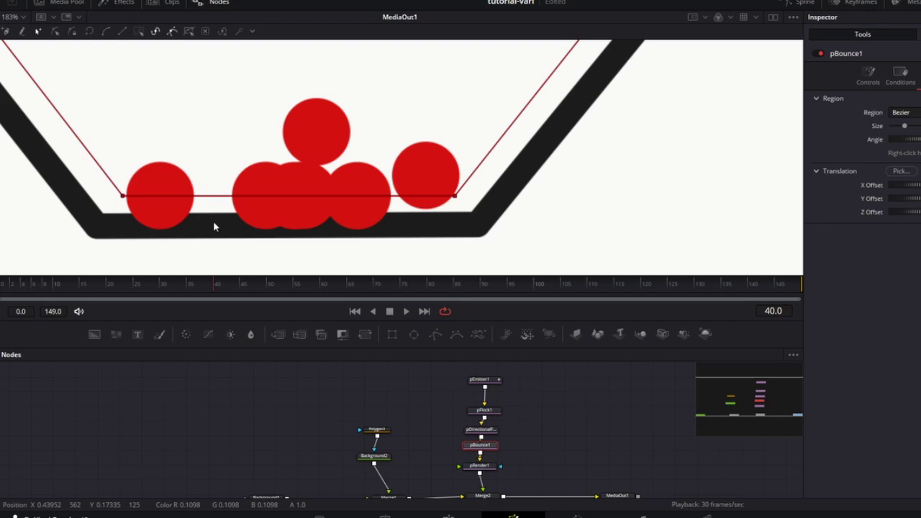
scroll(464, 245, "down", 2)
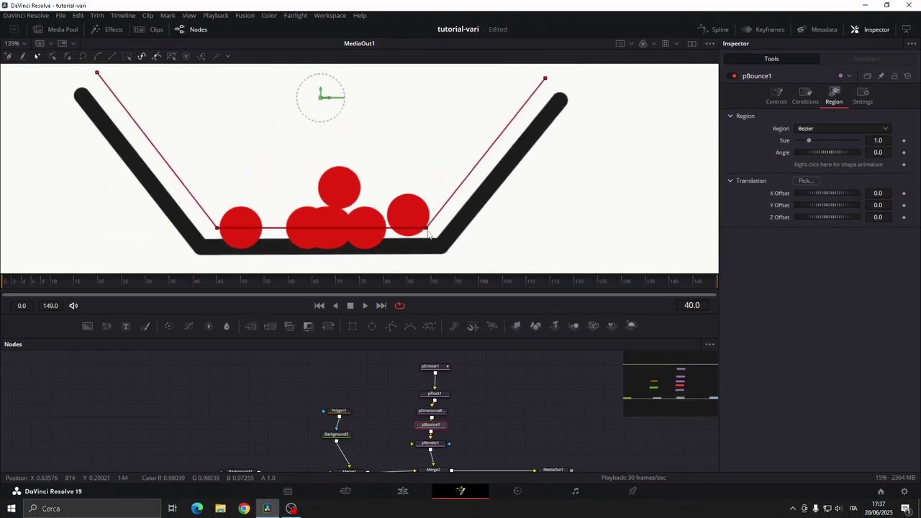
left_click_drag(494, 240, 218, 220)
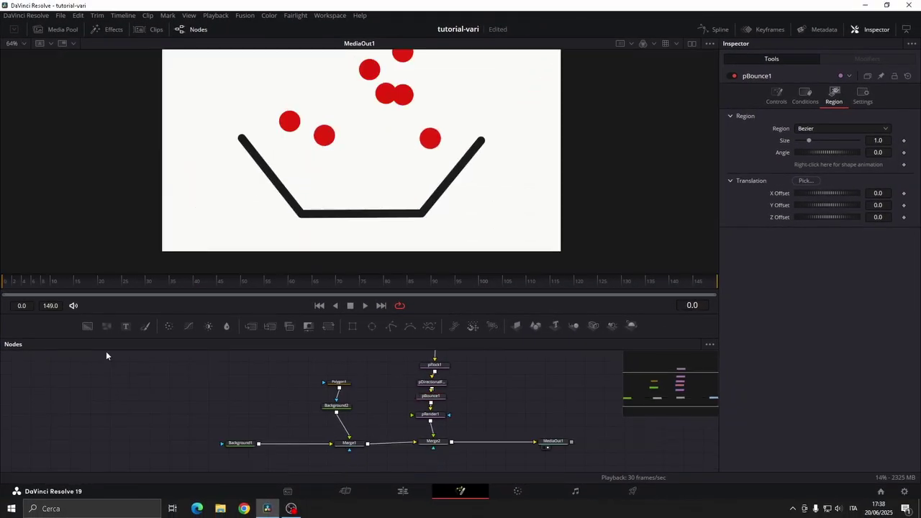
key("space")
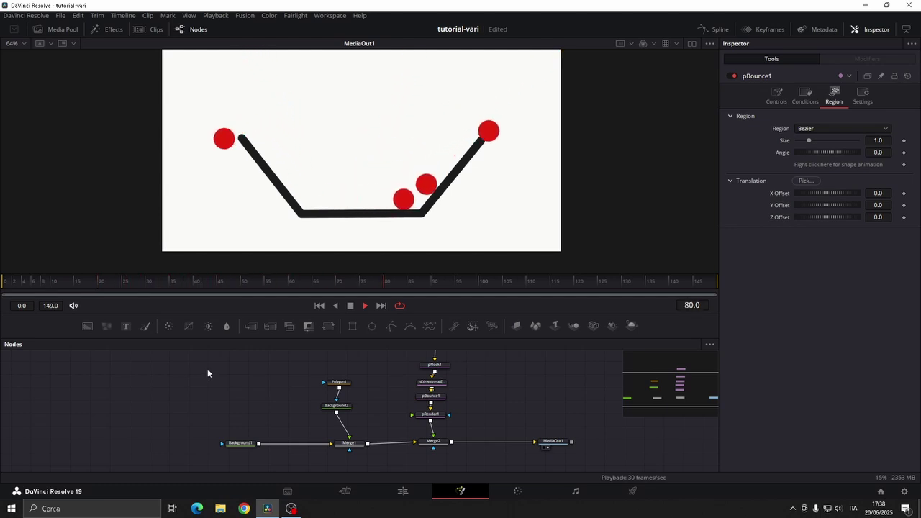
key("space")
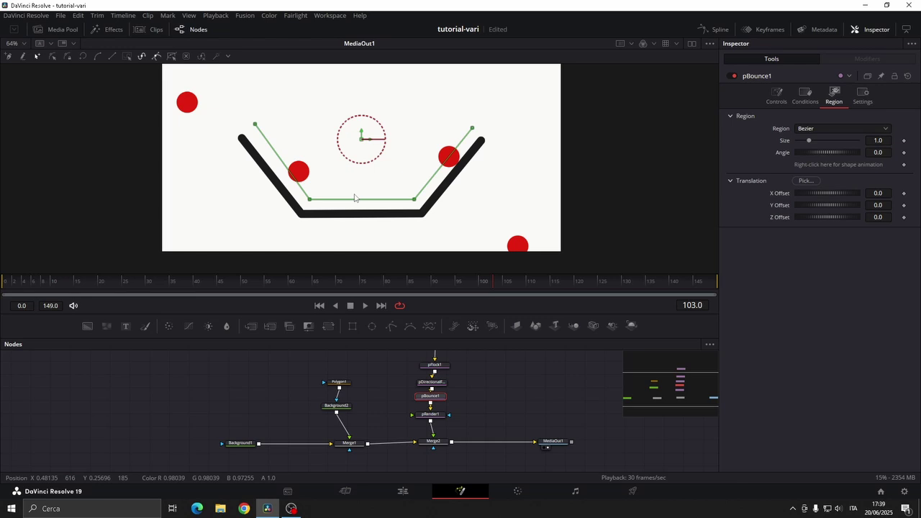
Duplicate pBounce1 and place the copy between pBounce1 and pRender1.
scroll(451, 388, "up", 5)
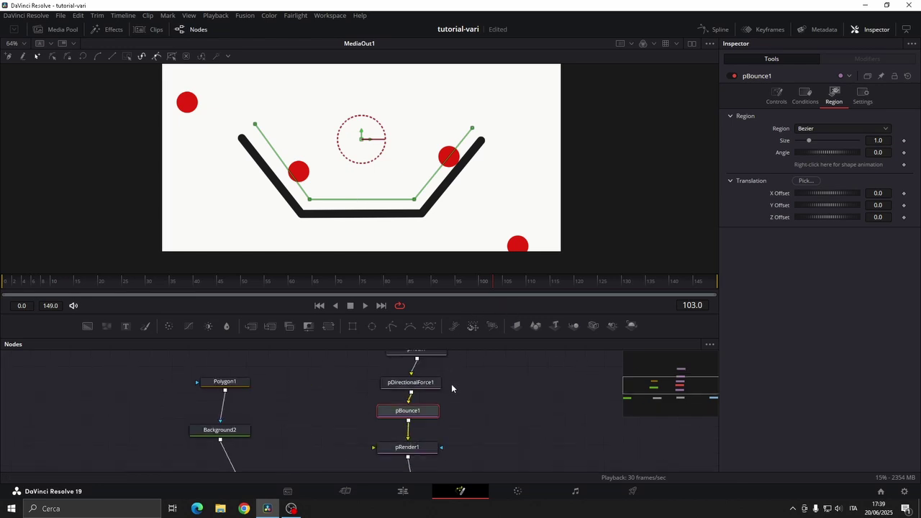
scroll(402, 430, "down", 3)
left_click(398, 440)
left_click(402, 389)
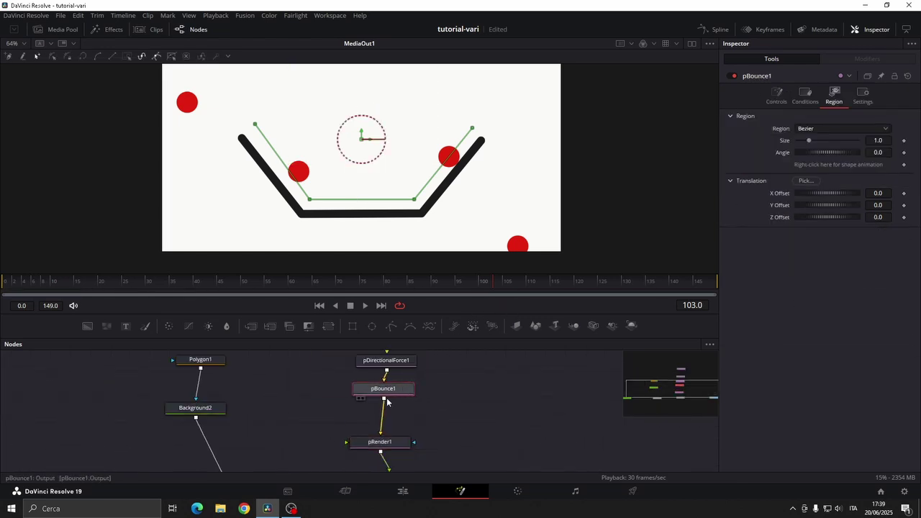
key("ctrl+c")
key("ctrl+v")
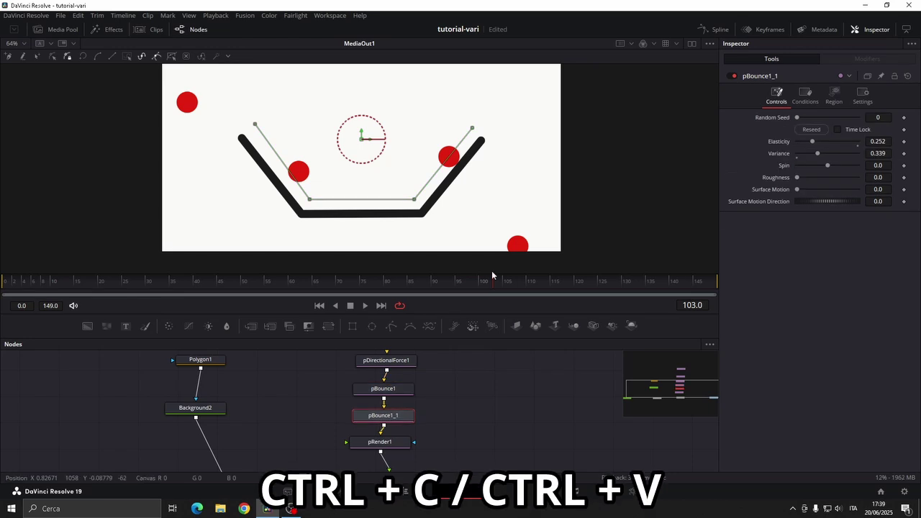
Set the Y offset of pBounce1_1's Bezier region to -0.015.
left_click(833, 95)
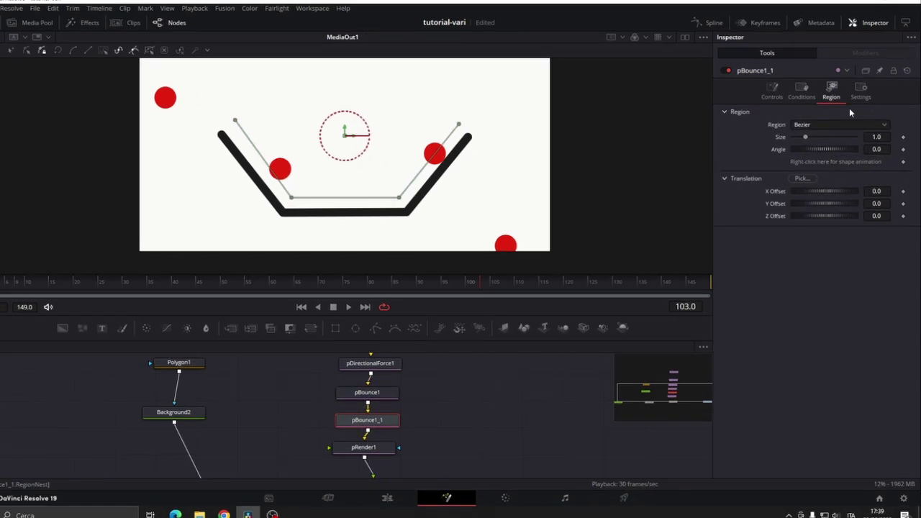
left_click(805, 95)
left_click(862, 97)
left_click(825, 77)
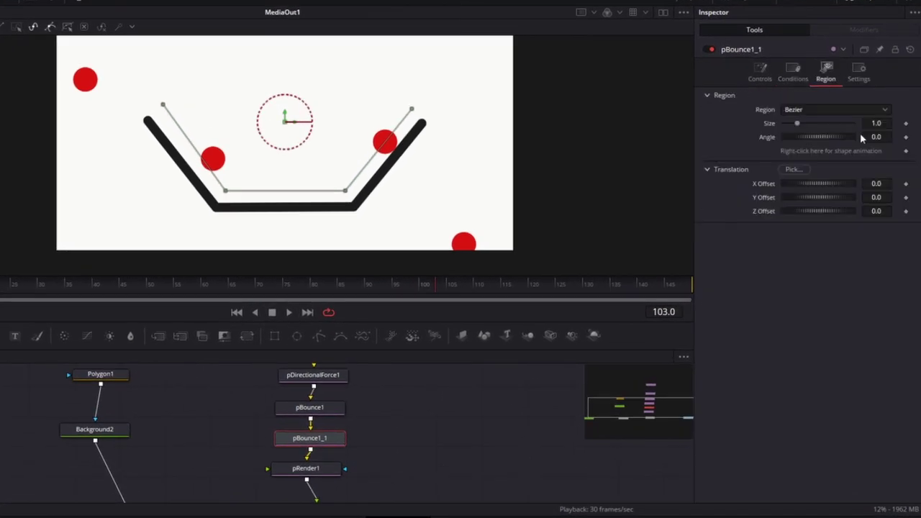
left_click_drag(880, 197, 862, 197)
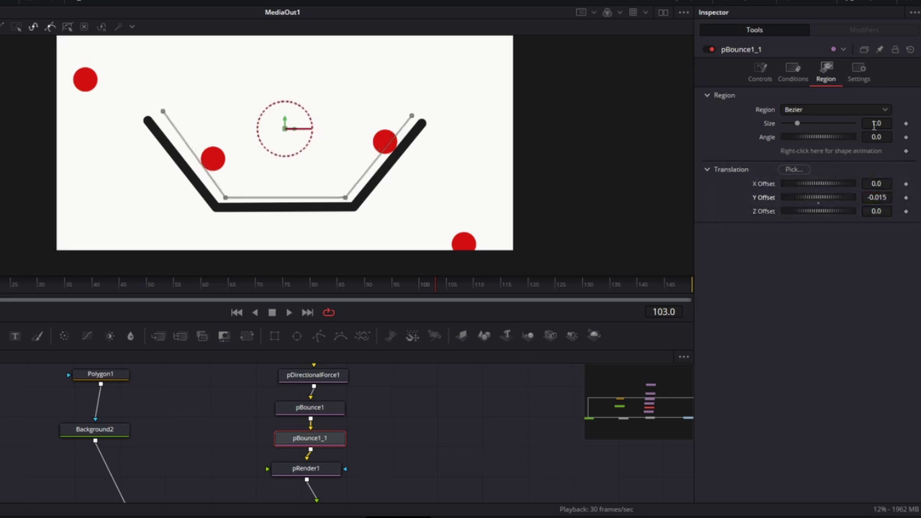